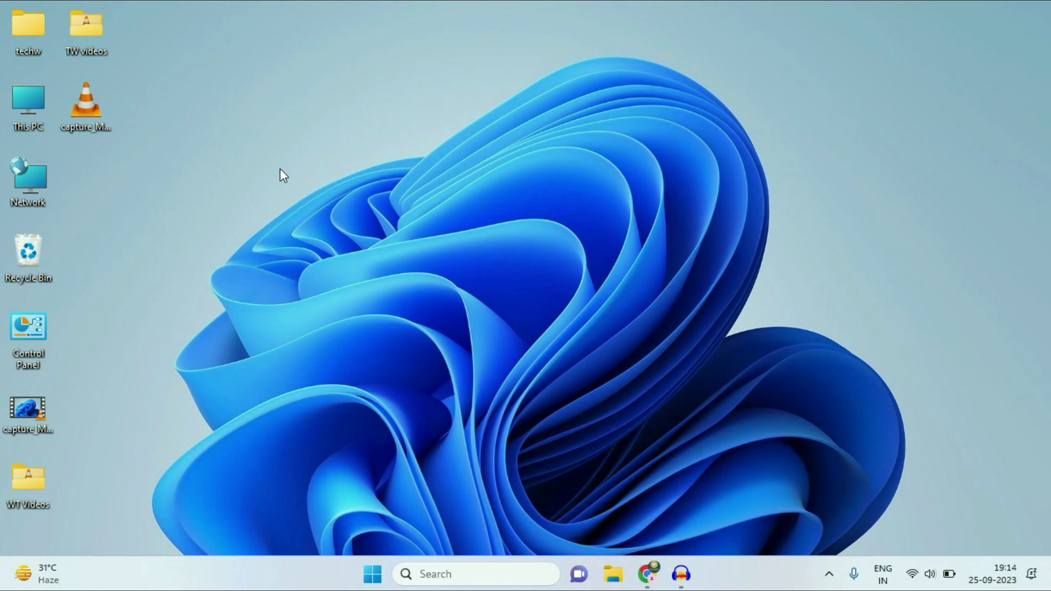
Step: Turn off Animation effects under Accessibility > Visual effects in Settings
{"action": "right_click", "coordinate": [371, 575]}
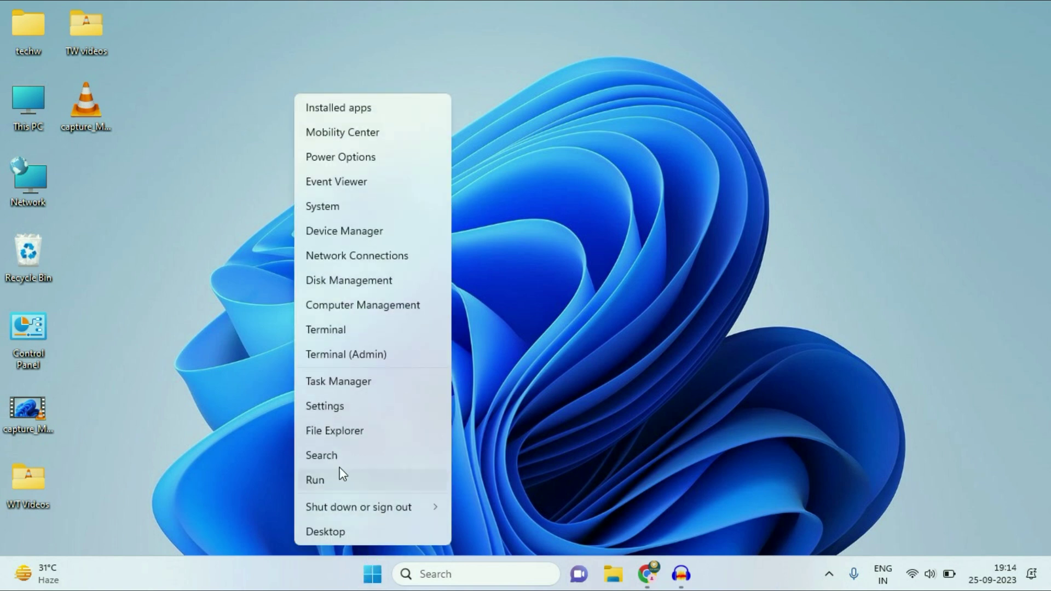
{"action": "left_click", "coordinate": [340, 411]}
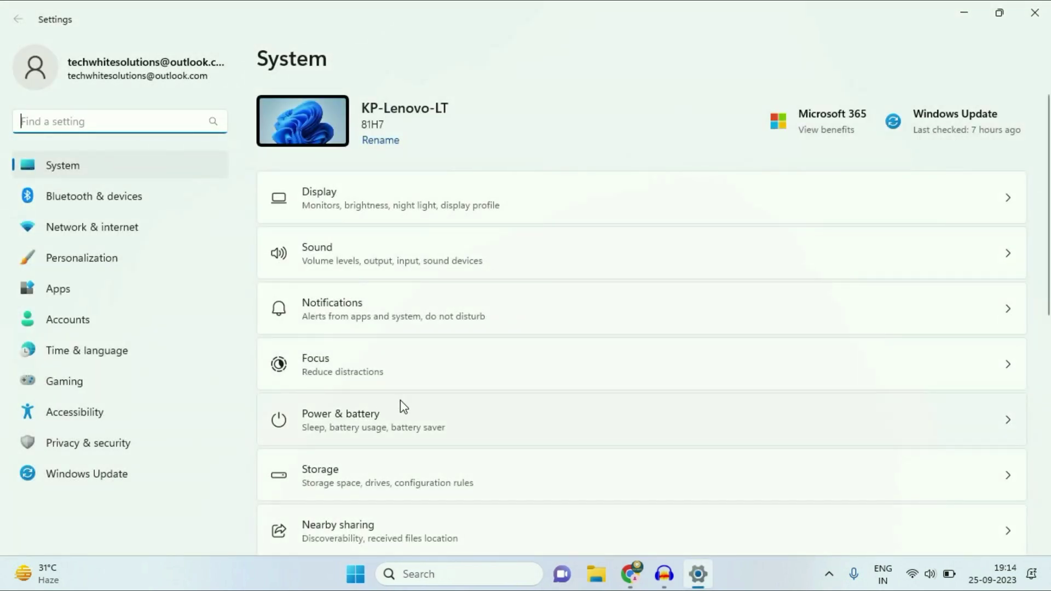
{"action": "left_click", "coordinate": [70, 416]}
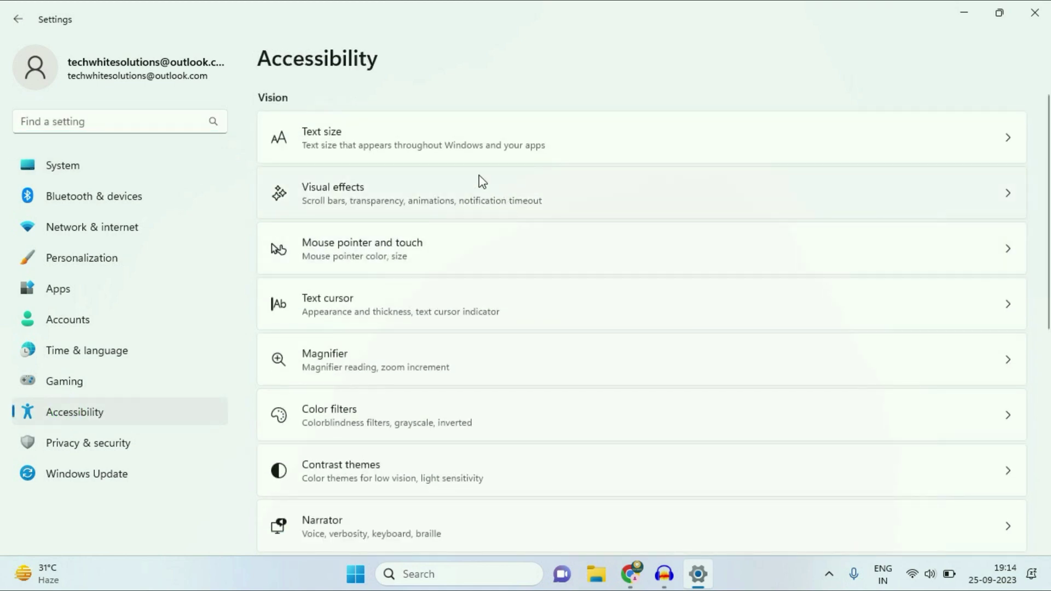
{"action": "left_click", "coordinate": [824, 193]}
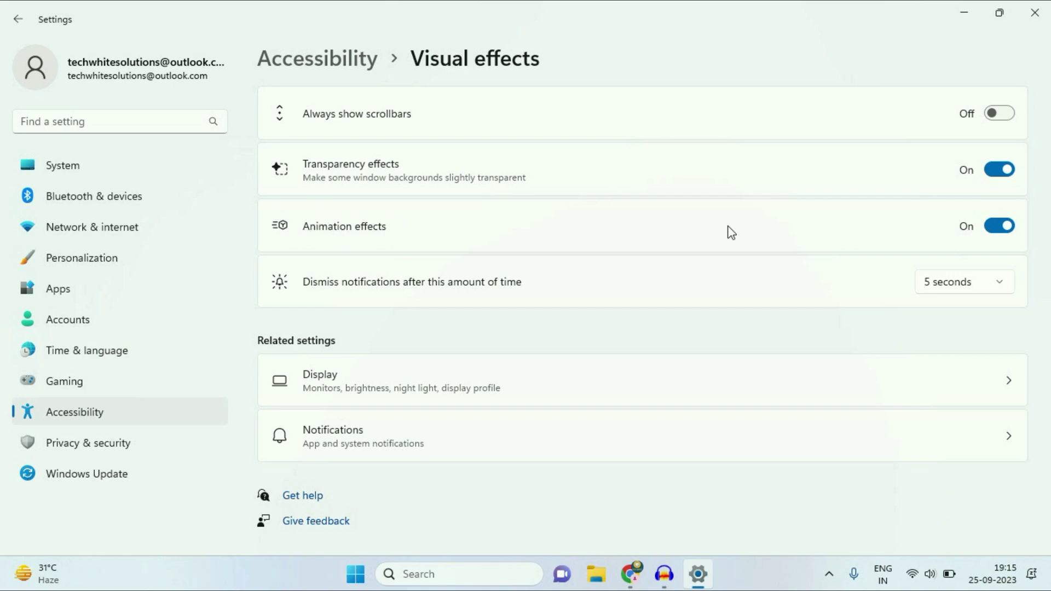
{"action": "left_click", "coordinate": [997, 229]}
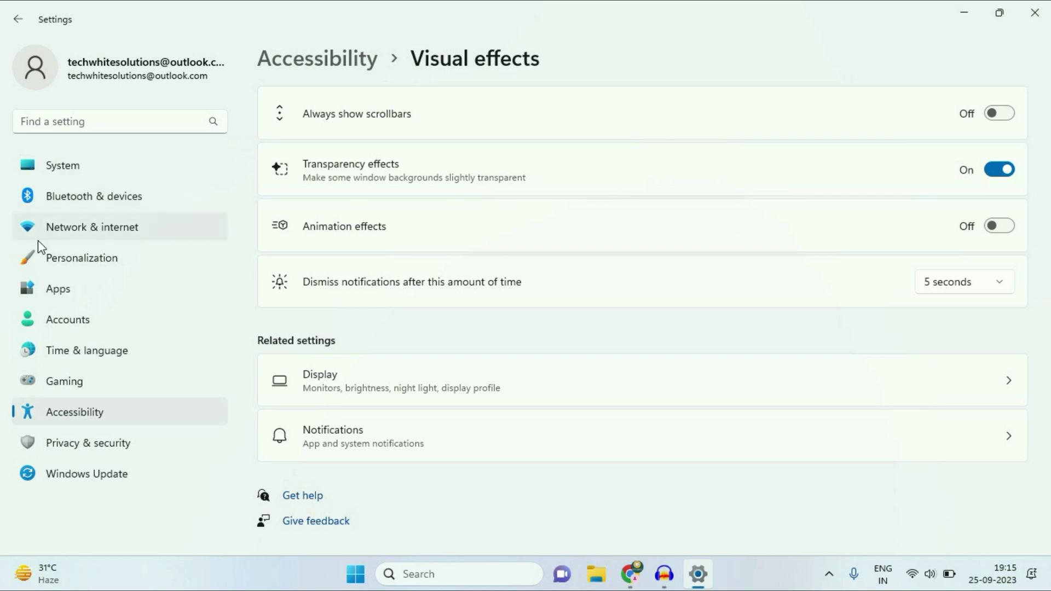
Step: Keep the accent colour set to Manual on the Personalization > Colors page
{"action": "left_click", "coordinate": [65, 262]}
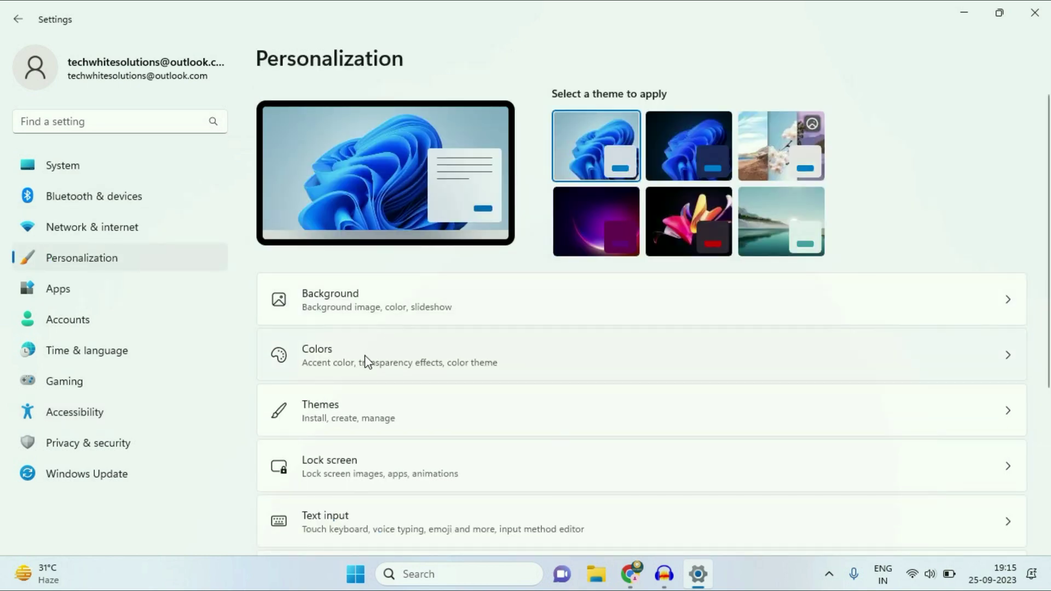
{"action": "left_click", "coordinate": [366, 362]}
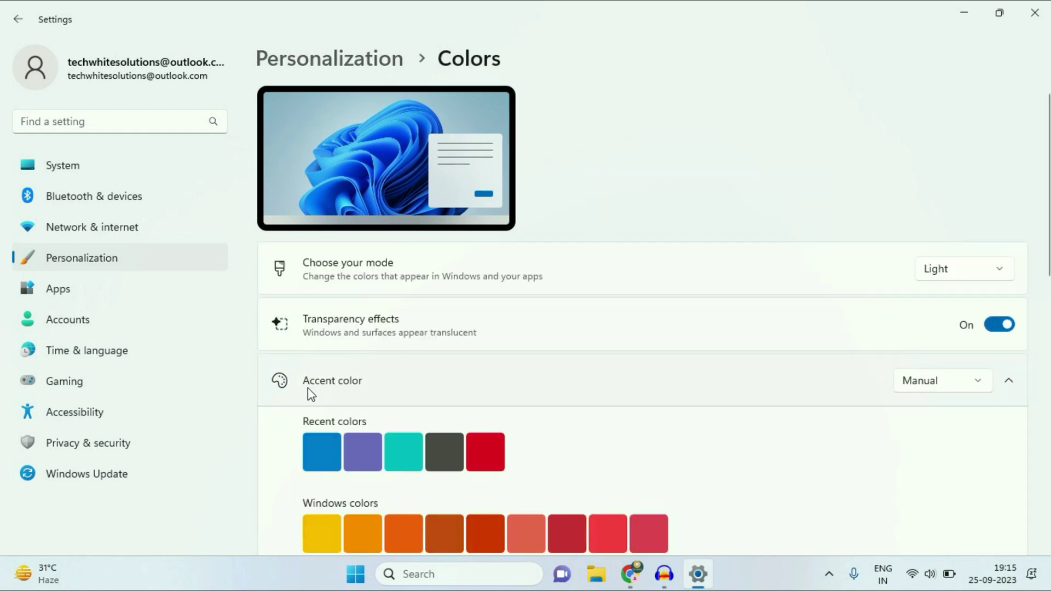
{"action": "left_click", "coordinate": [980, 383]}
{"action": "left_click", "coordinate": [935, 381]}
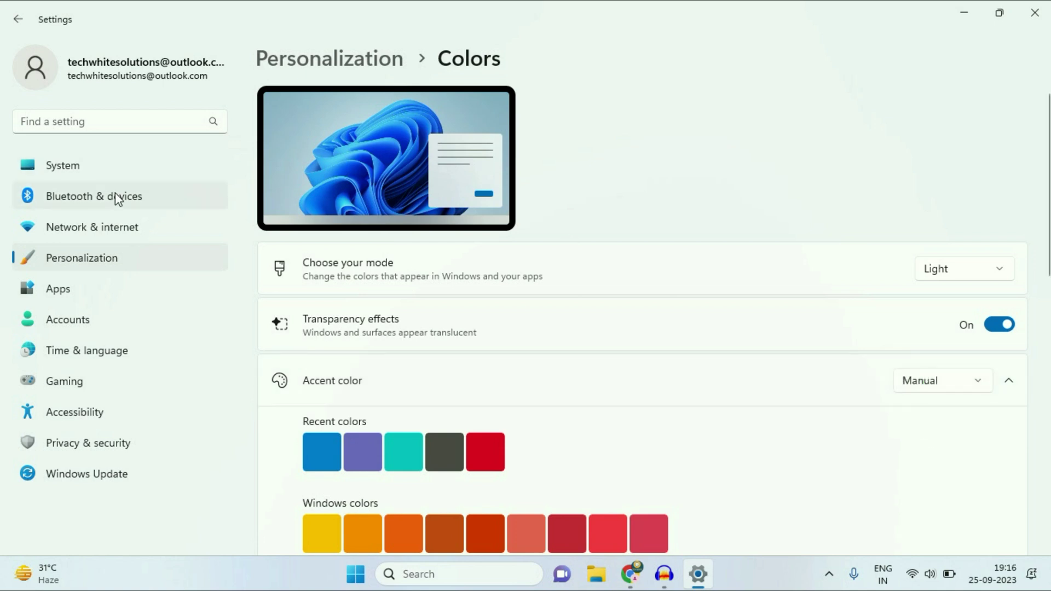
Step: Keep the System > Display resolution at 1366 × 768 (Recommended) and check Related settings
{"action": "left_click", "coordinate": [90, 170]}
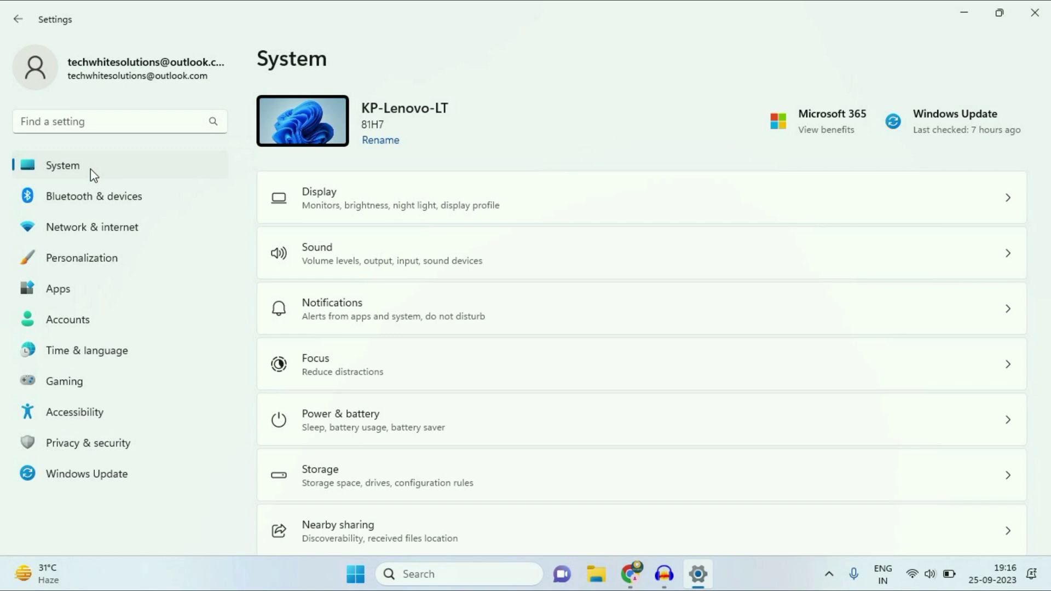
{"action": "left_click", "coordinate": [364, 202]}
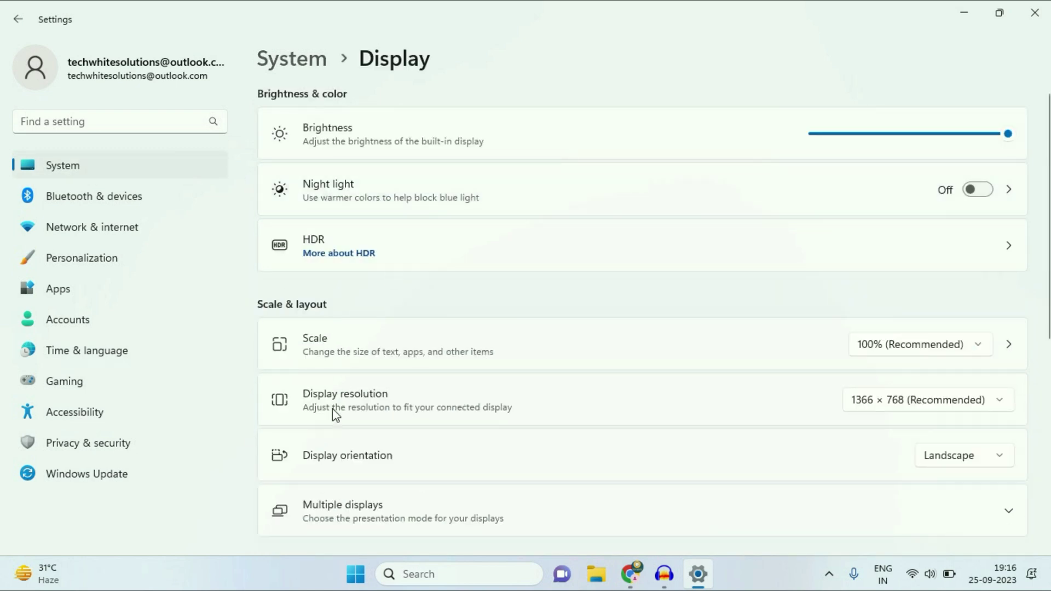
{"action": "left_click", "coordinate": [1001, 403]}
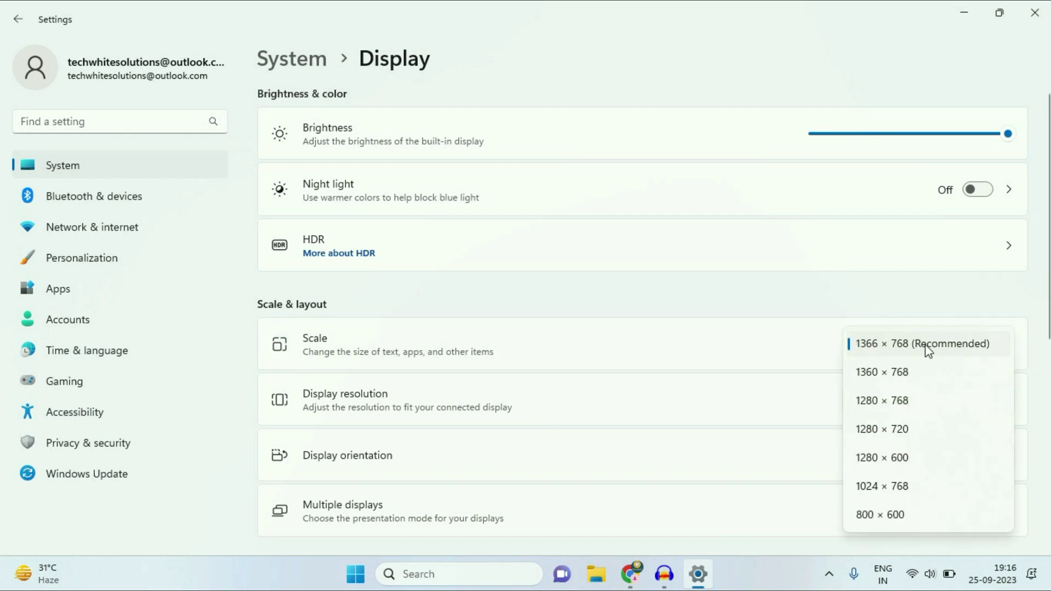
{"action": "left_click", "coordinate": [925, 345]}
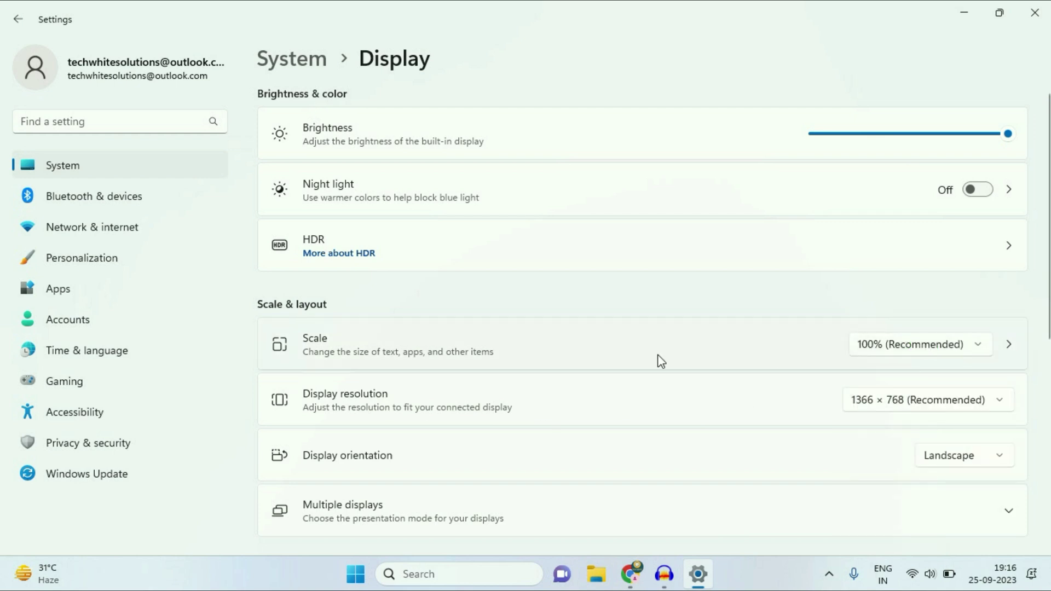
{"action": "scroll", "coordinate": [655, 362], "scroll_direction": "down", "scroll_amount": 5}
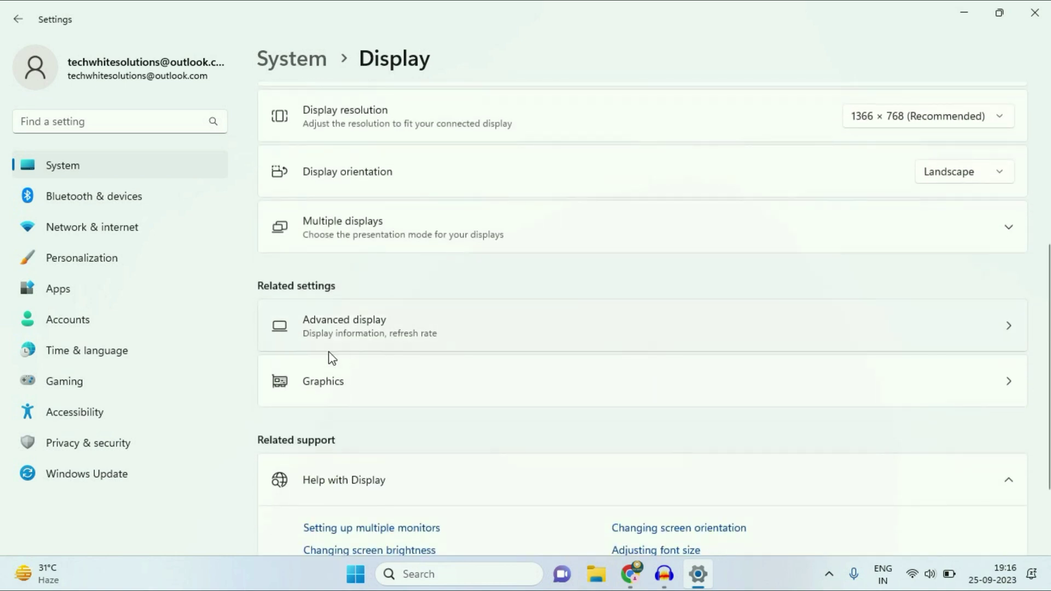
Step: Check Advanced display and leave the refresh rate at 59.97 Hz
{"action": "left_click", "coordinate": [377, 333]}
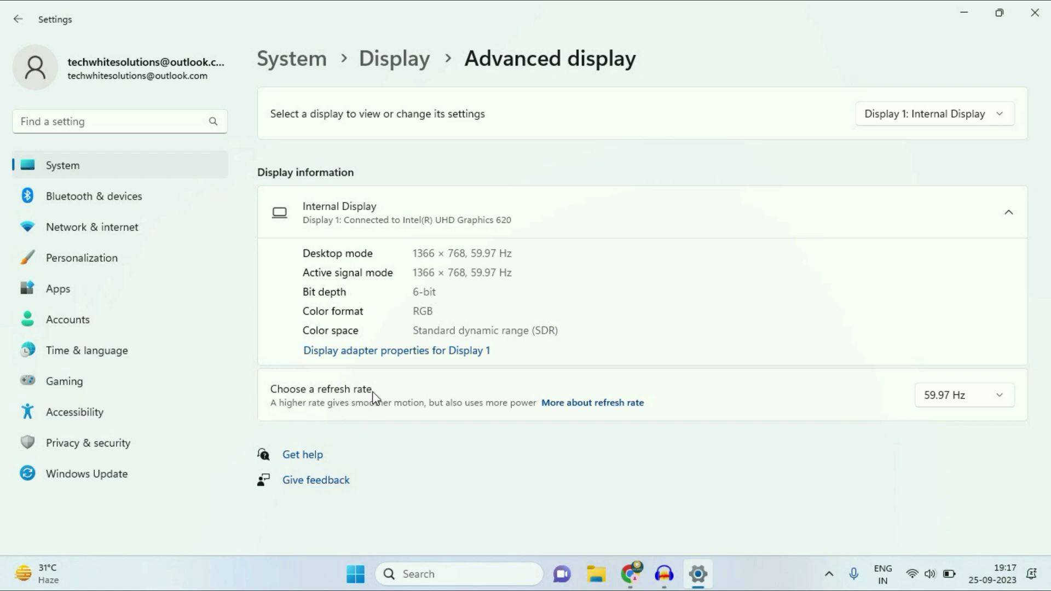
{"action": "left_click", "coordinate": [1004, 403]}
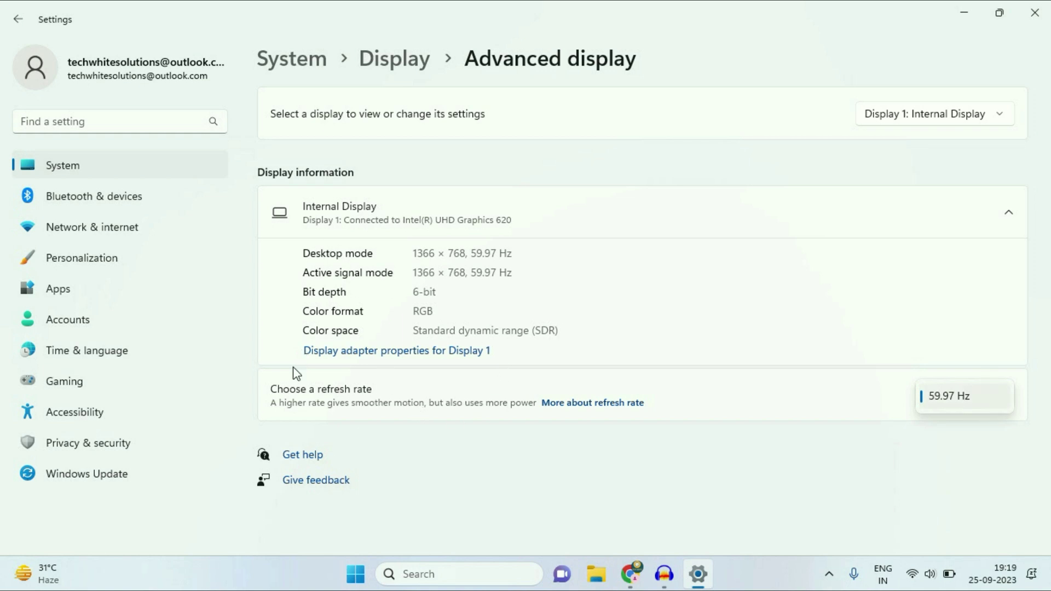
{"action": "left_click", "coordinate": [434, 355]}
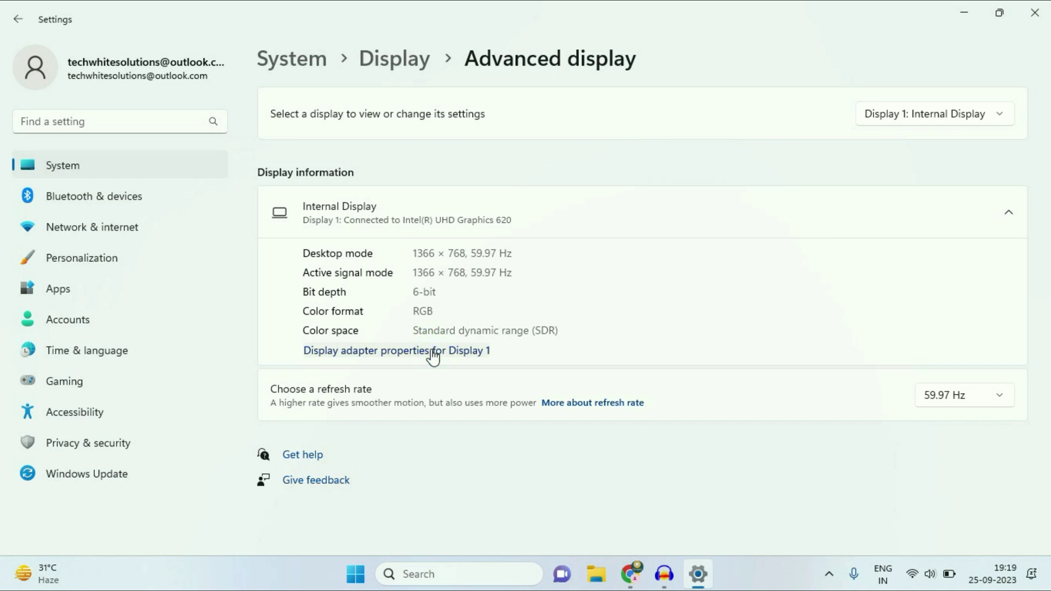
Step: View the Intel UHD Graphics 620 driver details, version 26.20.100.7262 dated 25-09-2019
{"action": "left_click", "coordinate": [434, 356]}
{"action": "left_click_drag", "start_coordinate": [276, 110], "coordinate": [638, 104]}
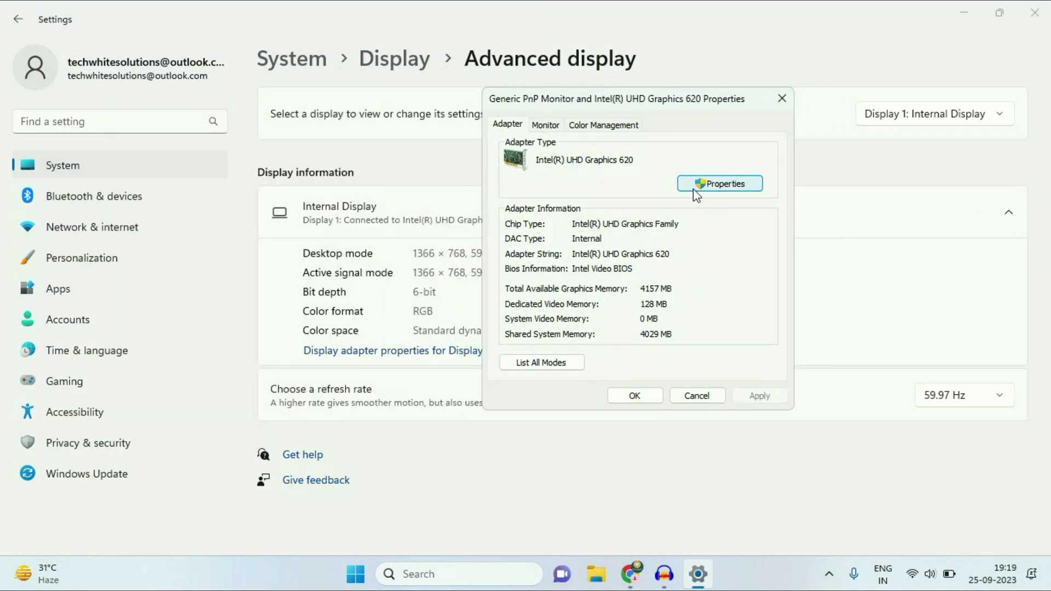
{"action": "left_click", "coordinate": [723, 186]}
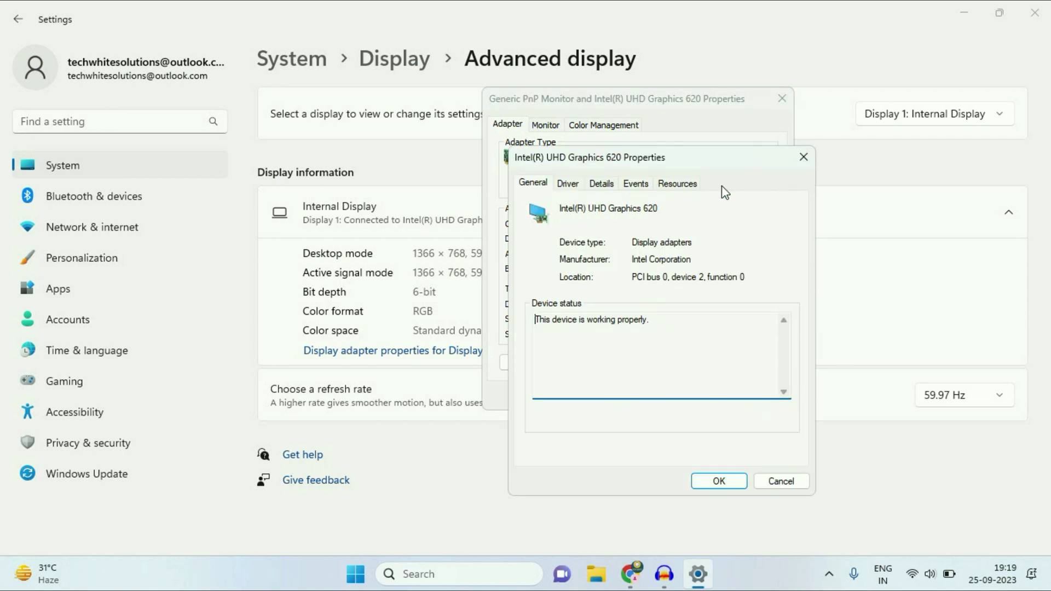
{"action": "left_click_drag", "start_coordinate": [693, 163], "coordinate": [654, 135]}
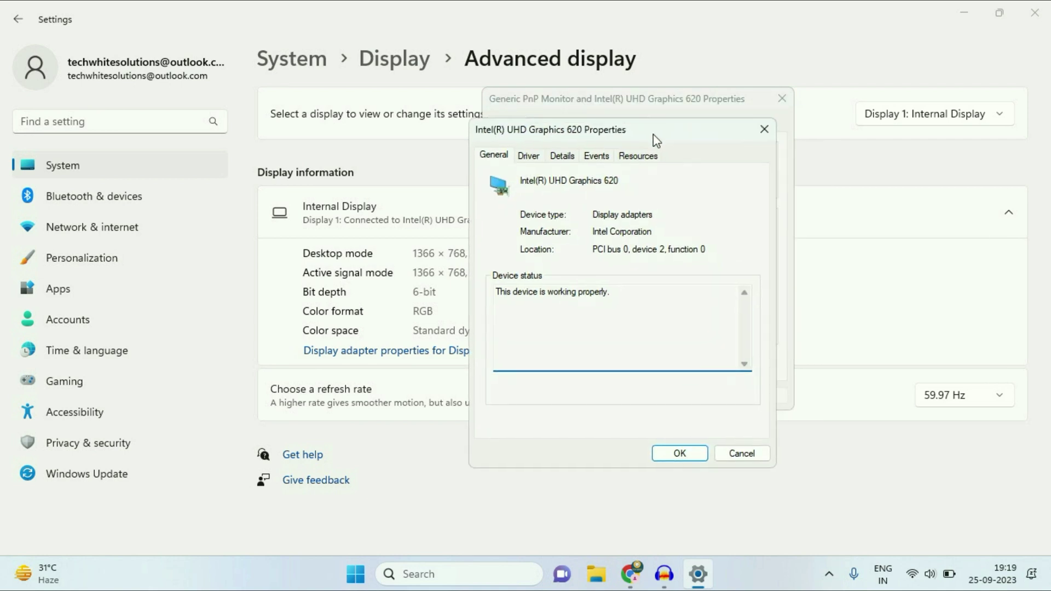
{"action": "left_click", "coordinate": [528, 157]}
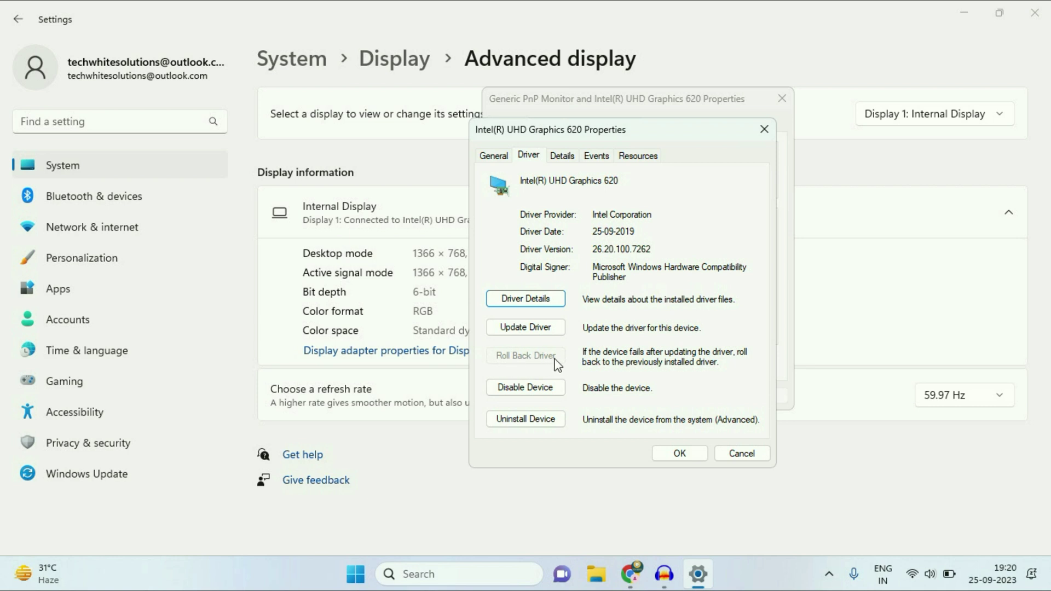
Step: Search automatically for a newer Intel UHD Graphics 620 driver, then uninstall the device
{"action": "left_click", "coordinate": [528, 329]}
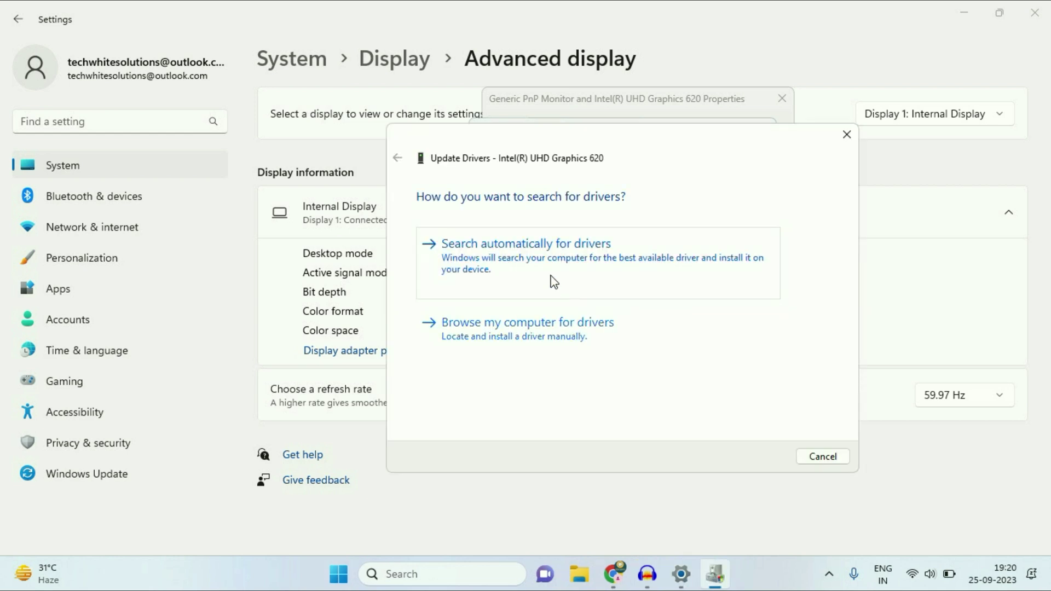
{"action": "left_click", "coordinate": [554, 282]}
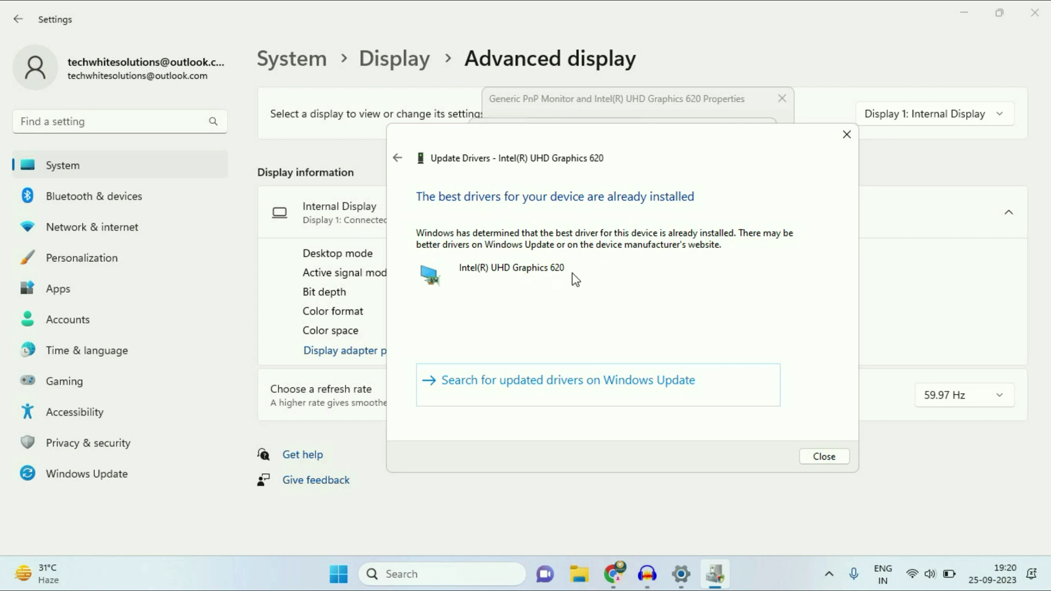
{"action": "left_click", "coordinate": [822, 457]}
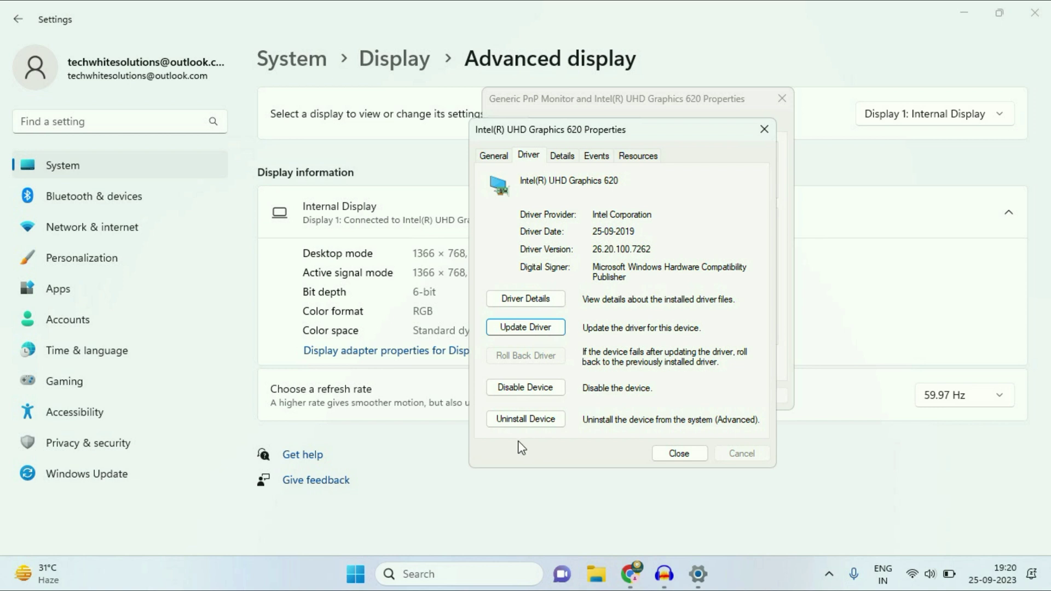
{"action": "left_click", "coordinate": [526, 420]}
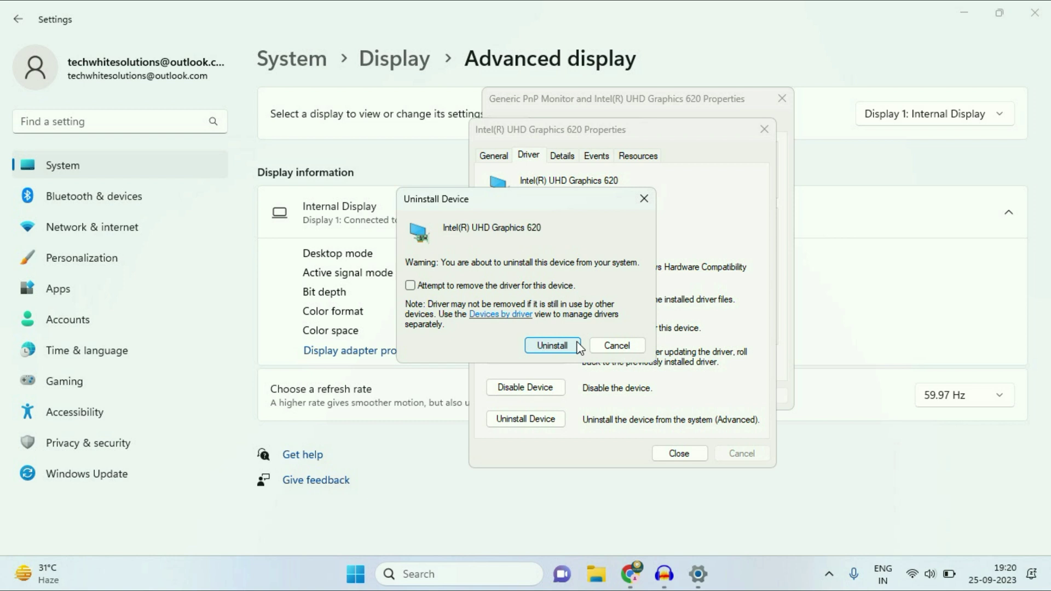
{"action": "left_click", "coordinate": [552, 346]}
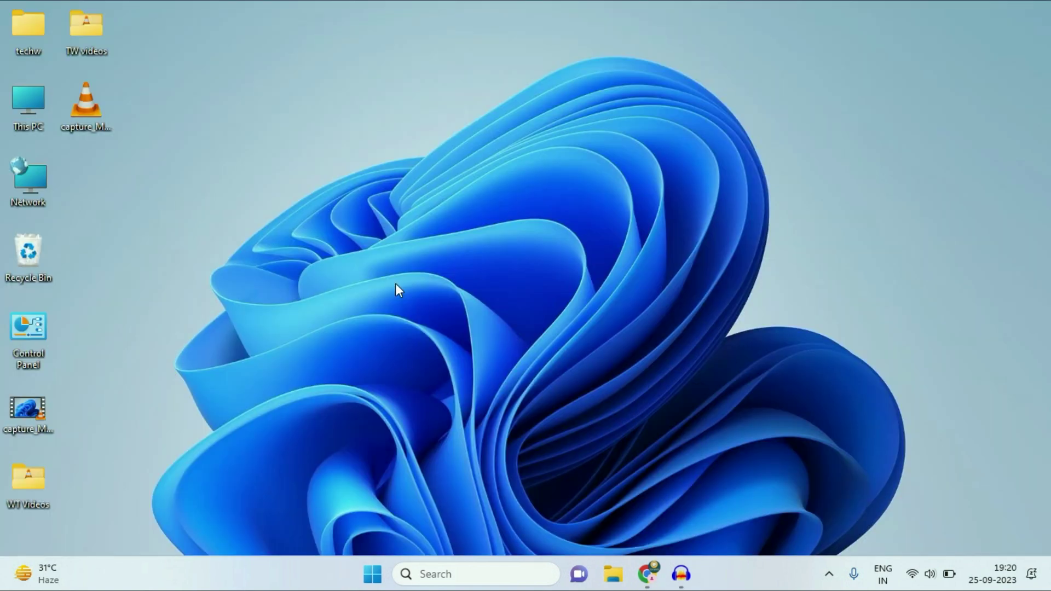
Step: Open Control Panel from a Start search for 'con' and list all items as small icons
{"action": "left_click", "coordinate": [372, 575]}
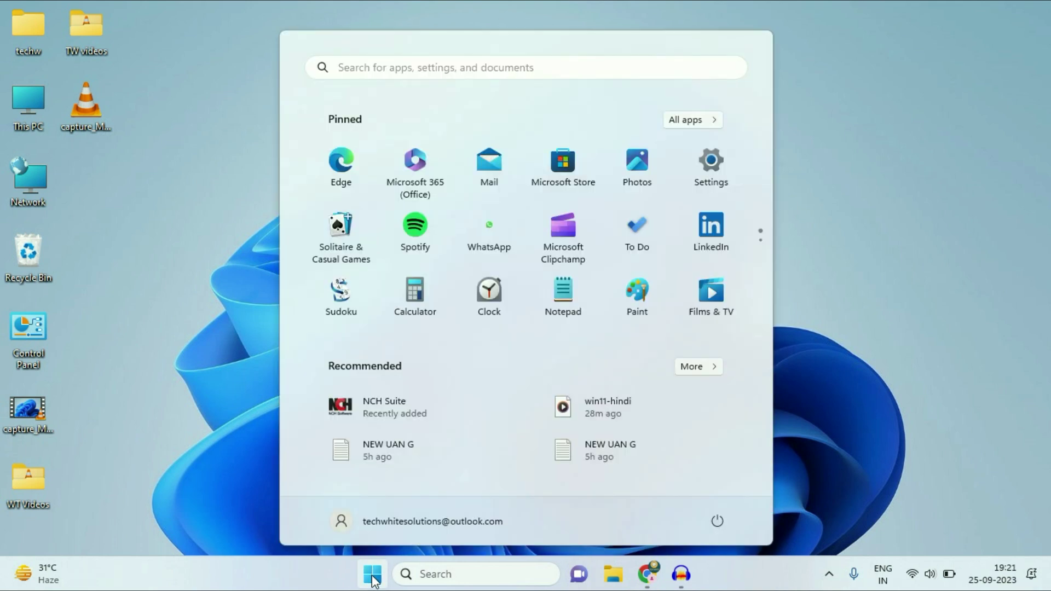
{"action": "left_click", "coordinate": [369, 67]}
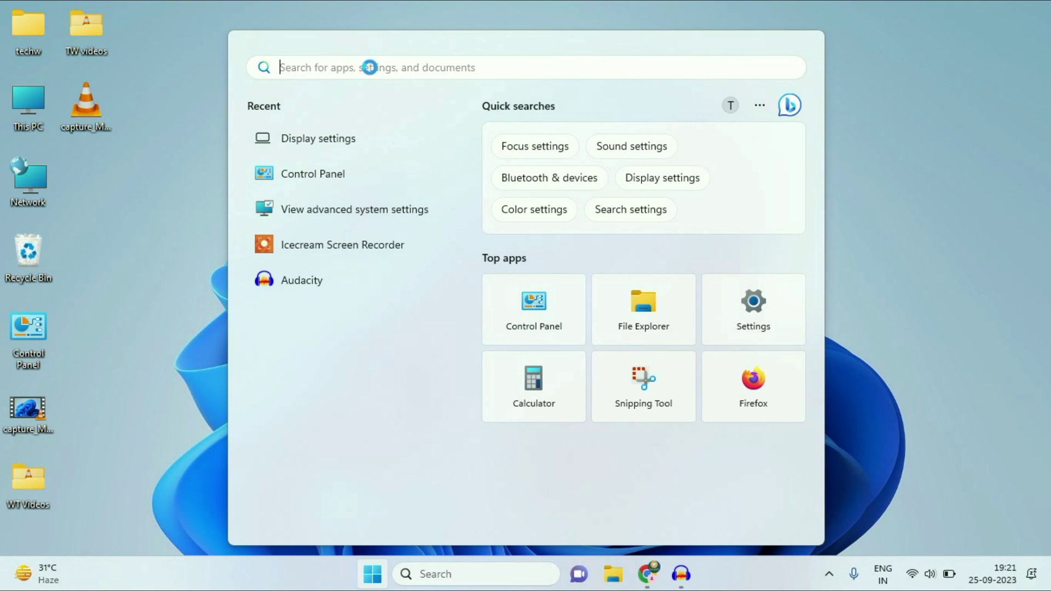
{"action": "type", "text": "con"}
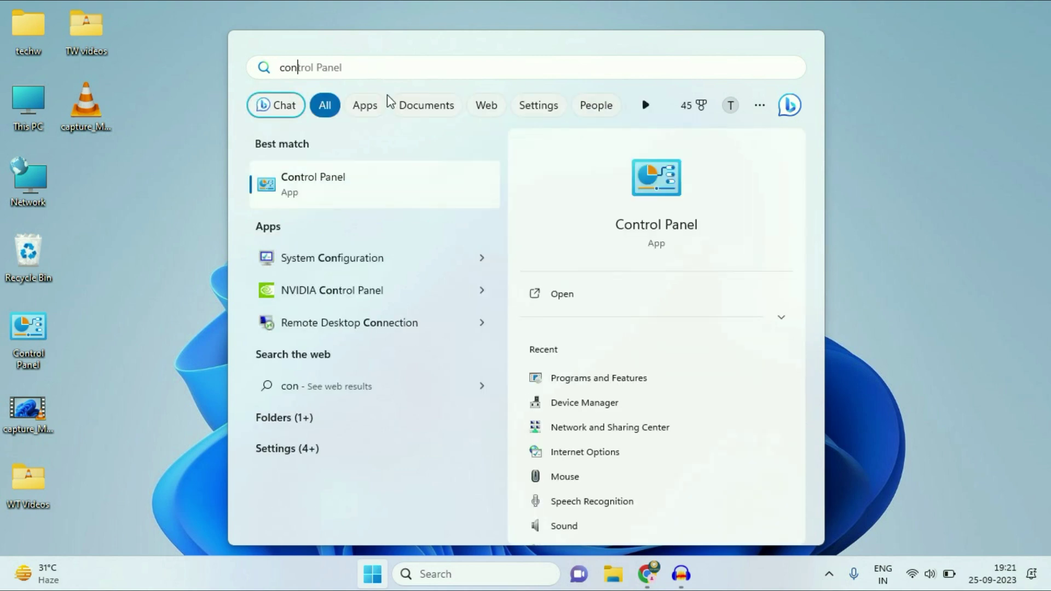
{"action": "left_click", "coordinate": [320, 182]}
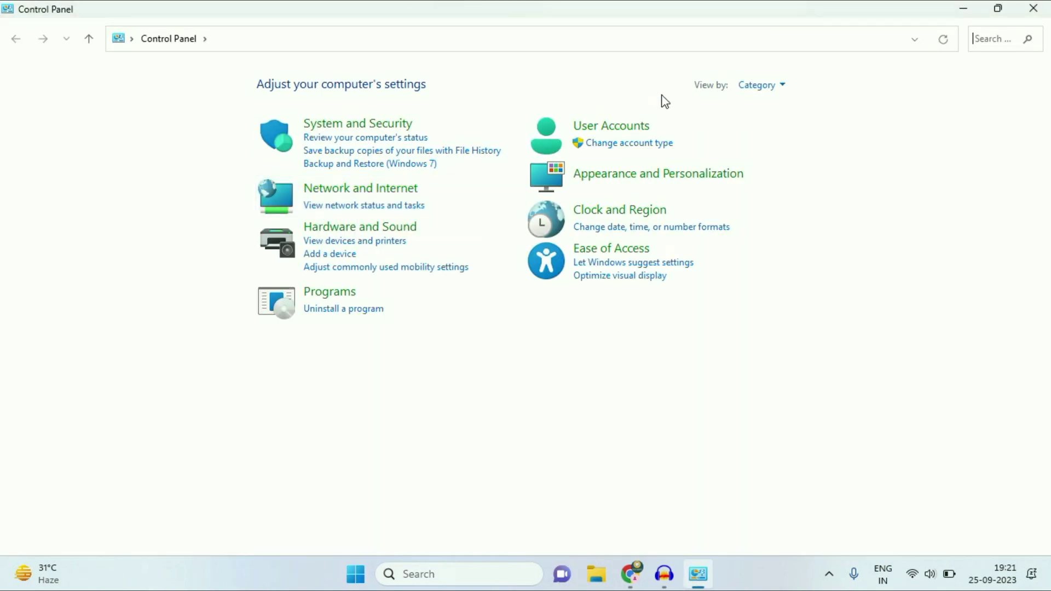
{"action": "left_click", "coordinate": [766, 86]}
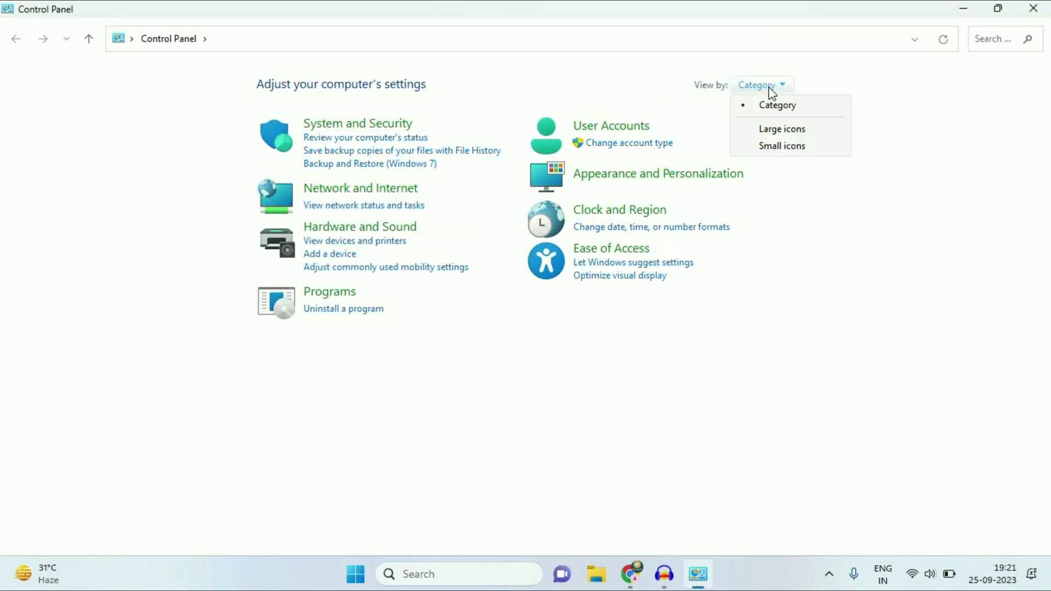
{"action": "left_click", "coordinate": [789, 146]}
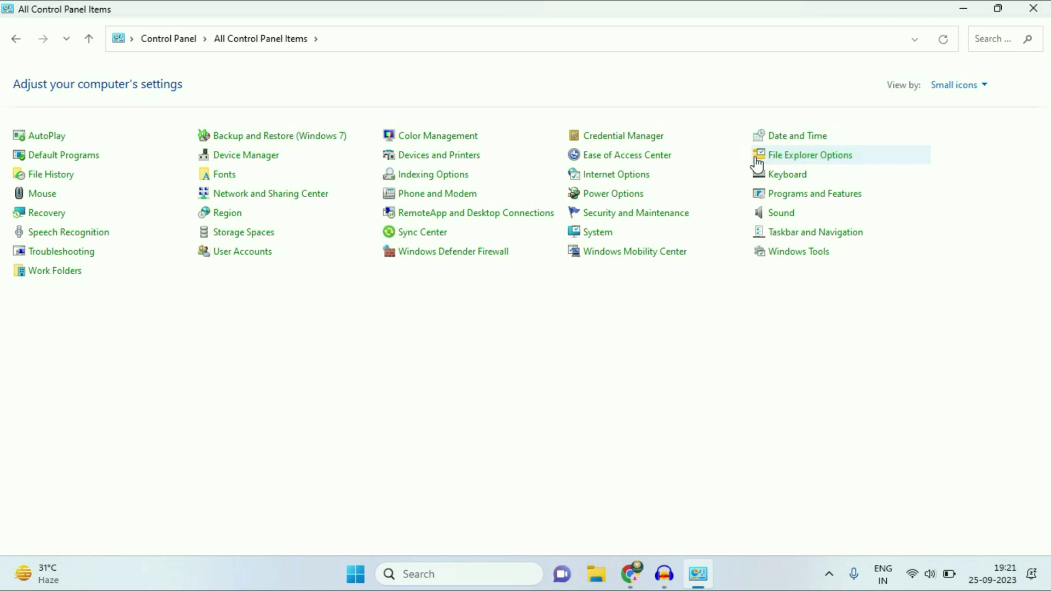
Step: Restore Balanced plan defaults (sleep 10 min on battery, 15 plugged in) and close Control Panel
{"action": "left_click", "coordinate": [626, 199]}
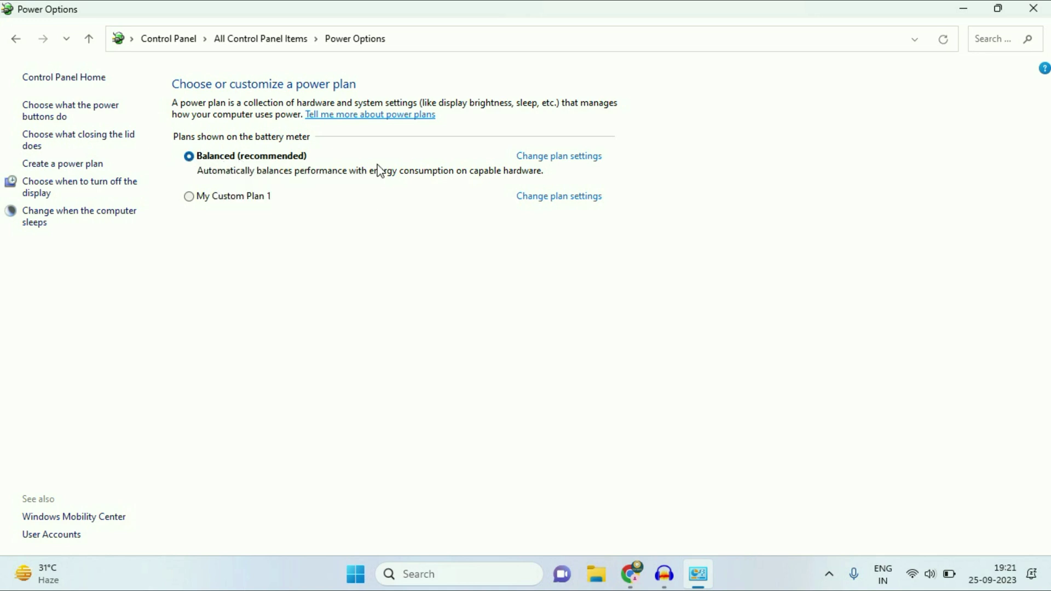
{"action": "left_click", "coordinate": [570, 158]}
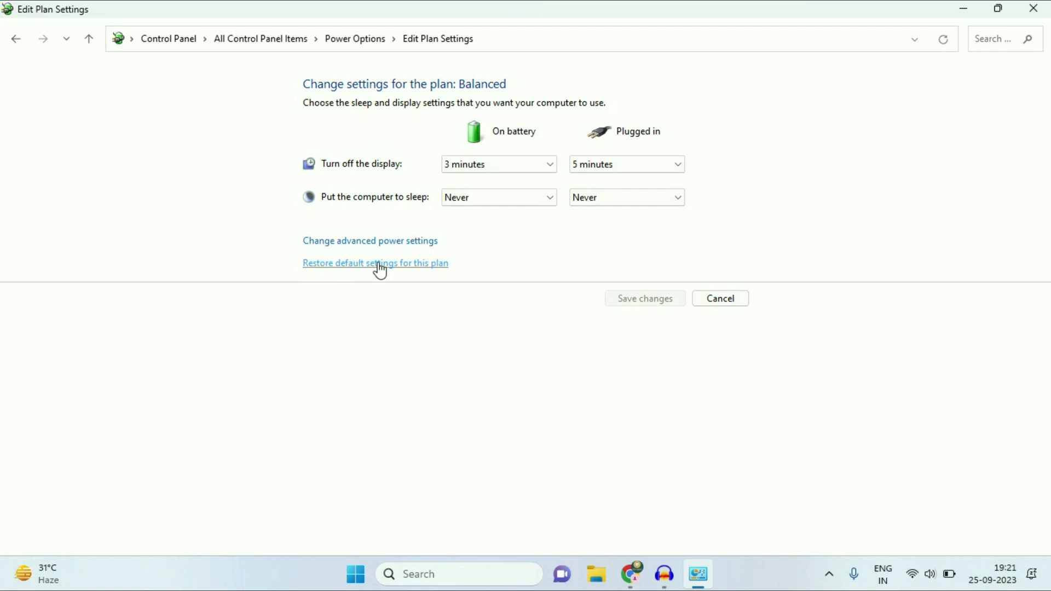
{"action": "left_click", "coordinate": [429, 266]}
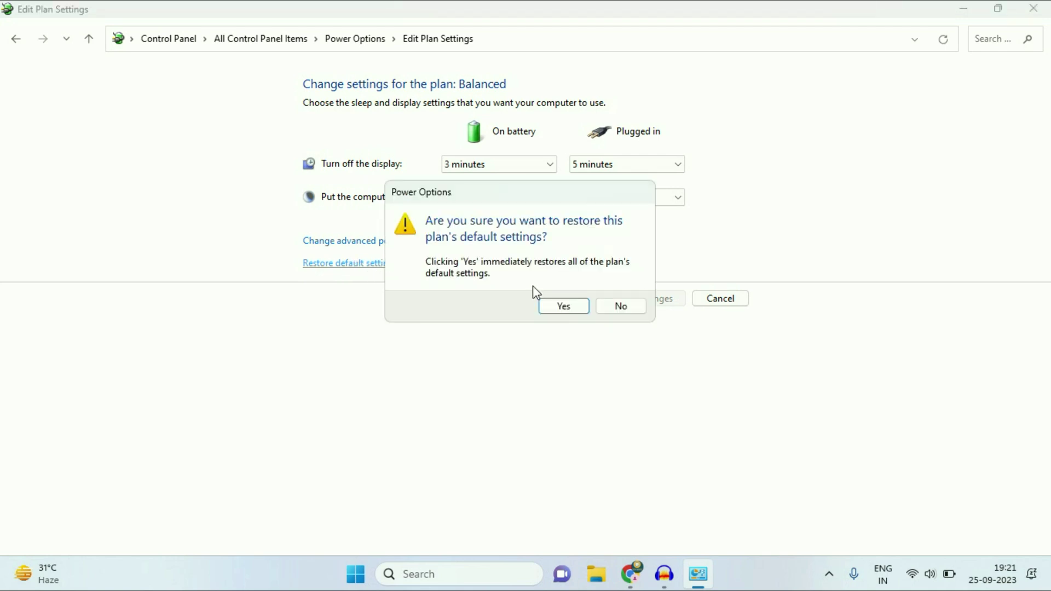
{"action": "left_click", "coordinate": [550, 306]}
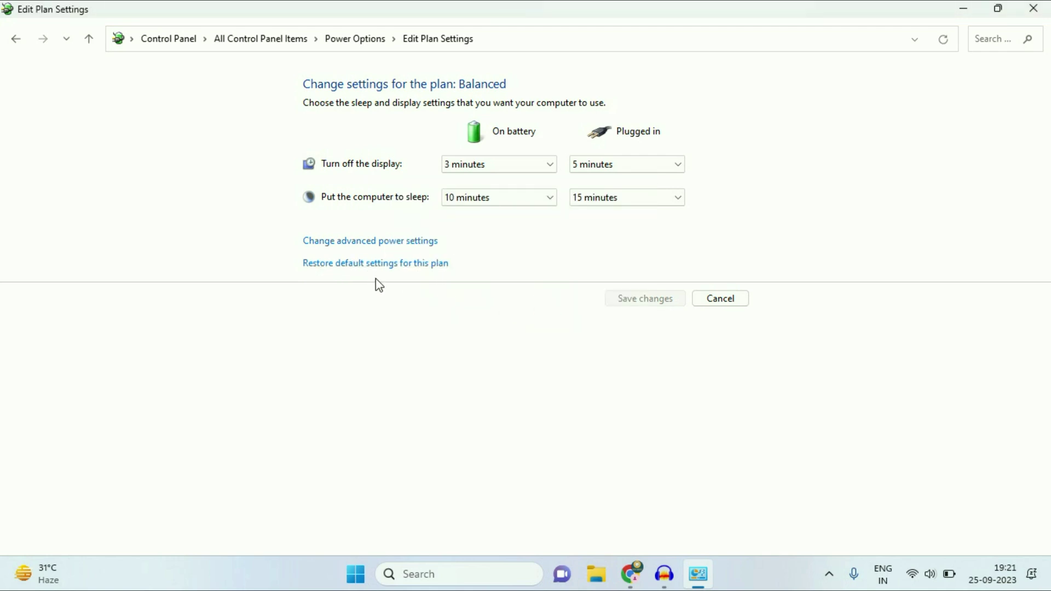
{"action": "left_click", "coordinate": [1040, 13]}
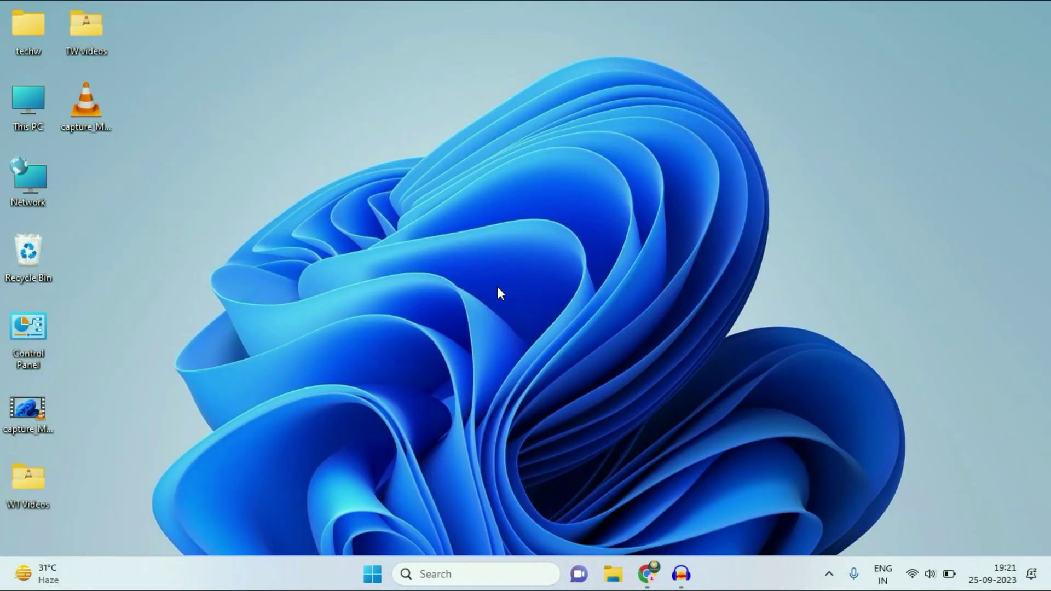